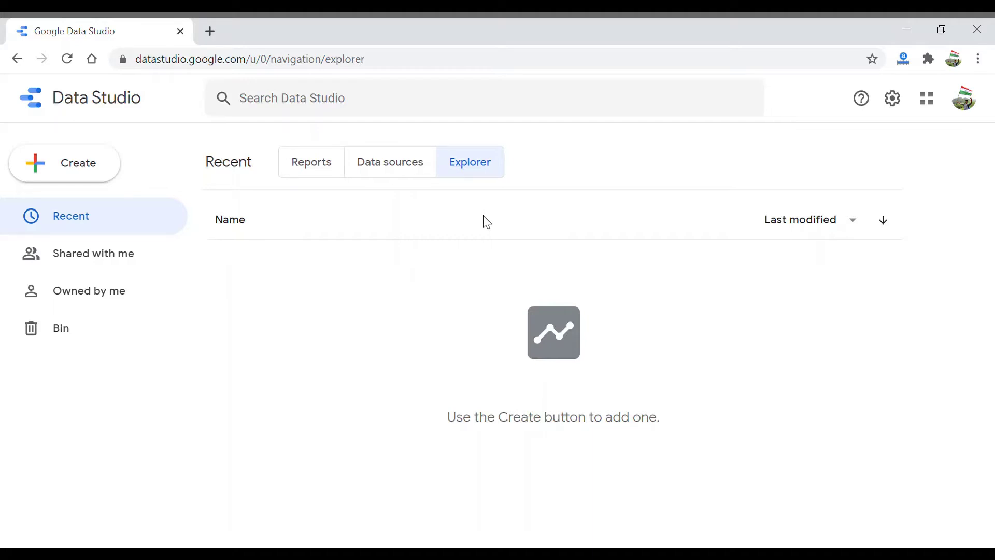
# - Create a new untitled explorer and dismiss the Add data tip to show the data sources
pyautogui.click(97, 178)
pyautogui.click(80, 272)
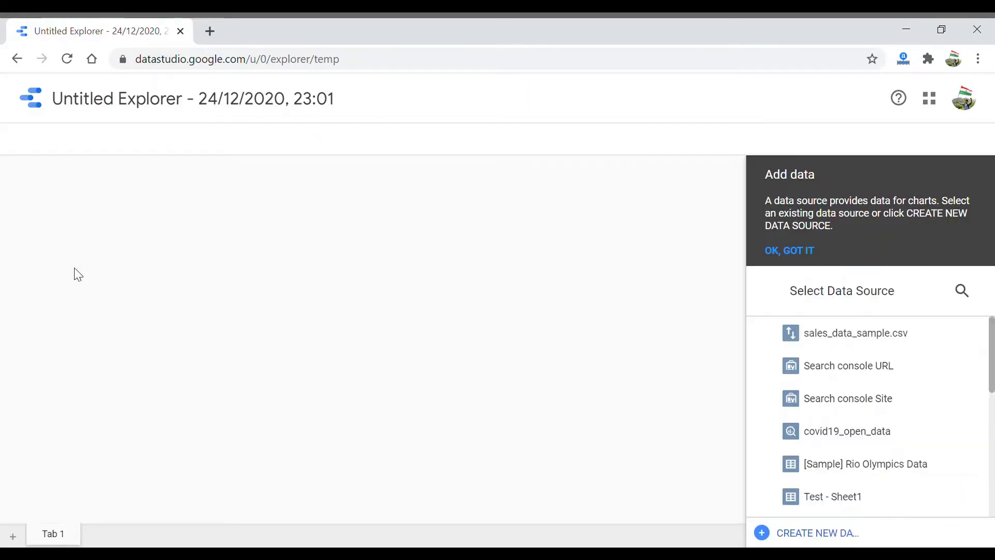
pyautogui.click(787, 254)
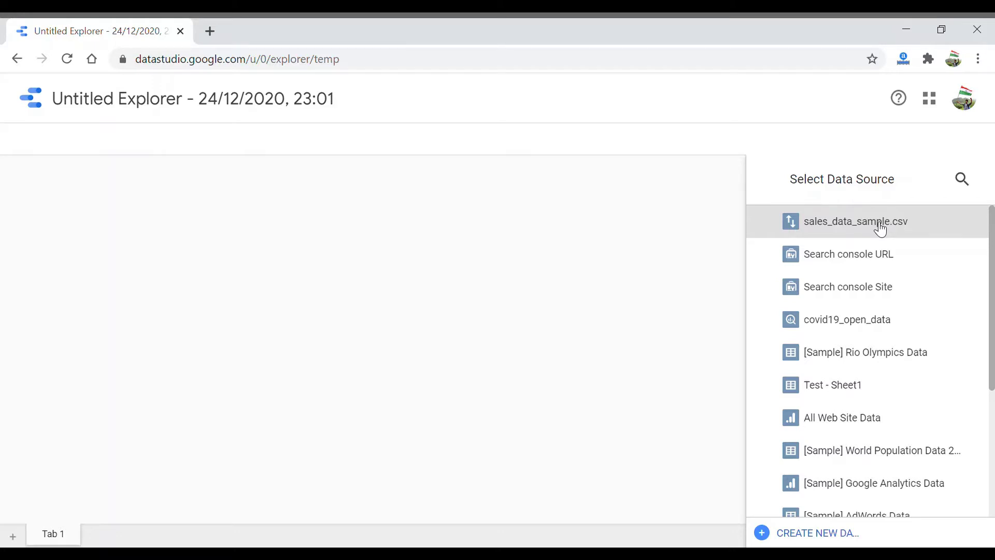
# - Connect sales_data_sample.csv as the data source and add a pie chart beside the table
pyautogui.click(879, 228)
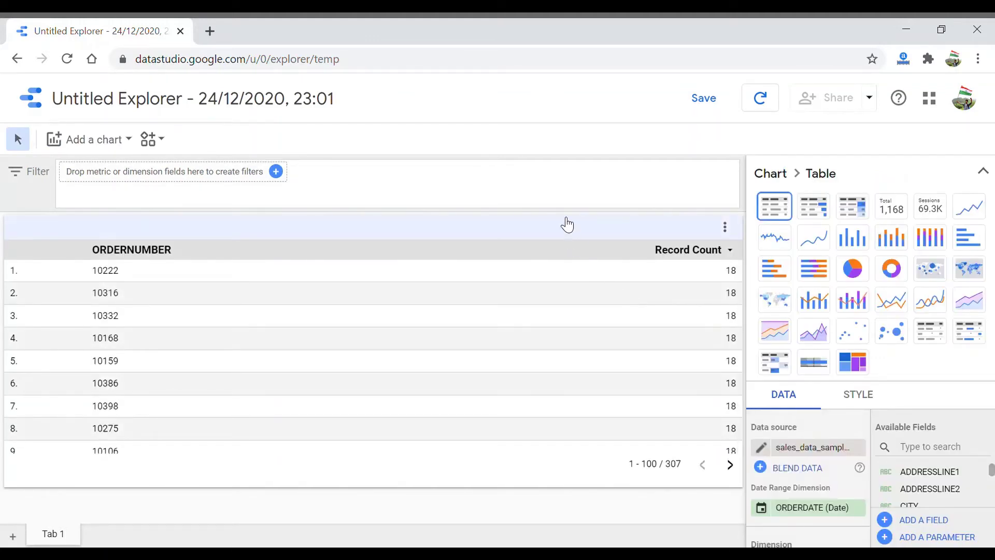
pyautogui.click(124, 146)
pyautogui.click(75, 375)
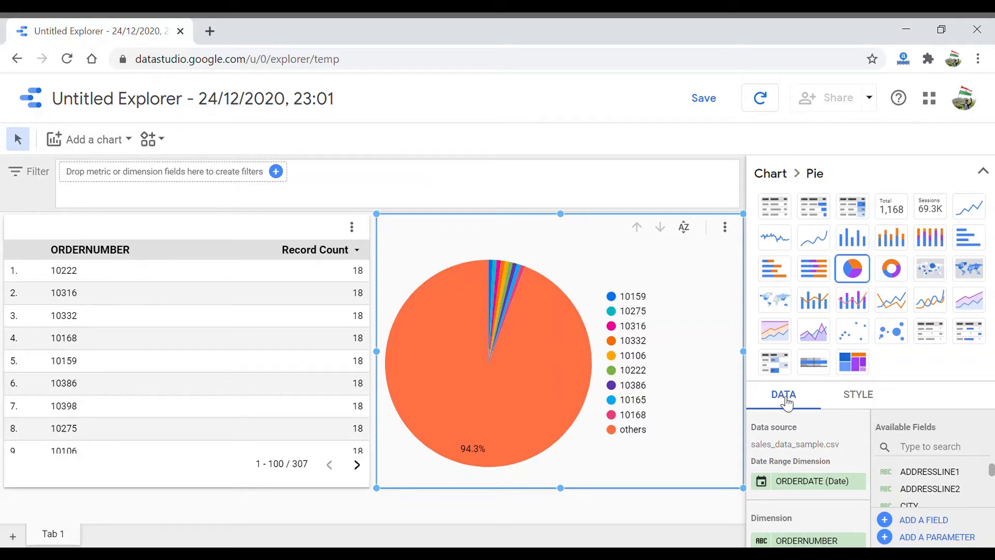
# - Set the pie chart's metric to Price Per Product and its dimension to STATE
pyautogui.click(984, 172)
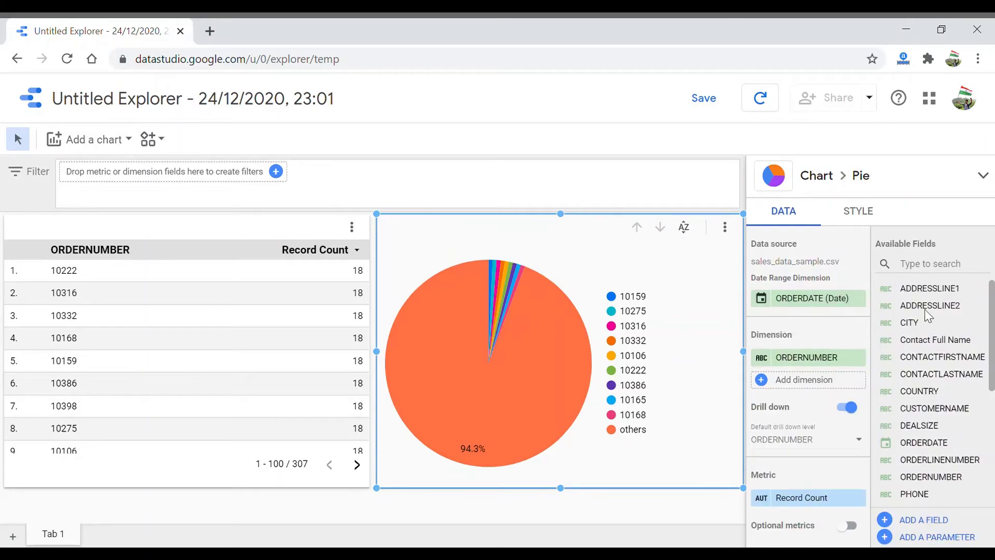
pyautogui.scroll(-4, 949, 446)
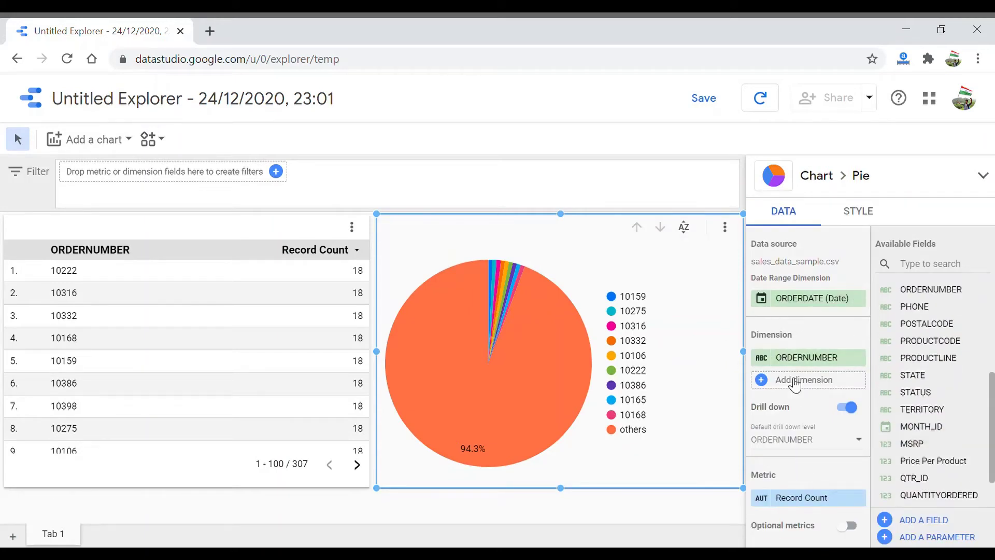
pyautogui.scroll(-5, 782, 383)
pyautogui.scroll(-5, 795, 384)
pyautogui.scroll(10, 795, 385)
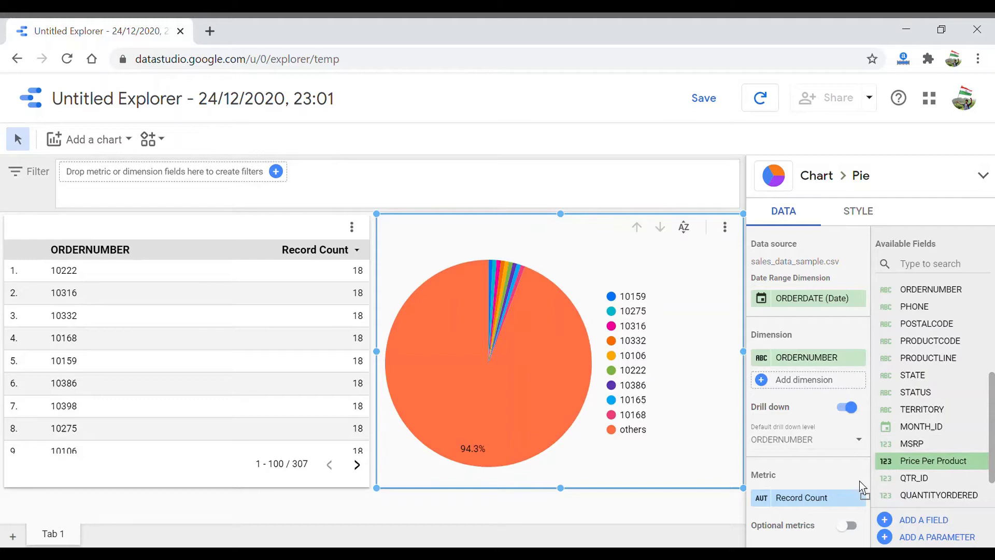
pyautogui.moveTo(859, 481); pyautogui.dragTo(811, 496)
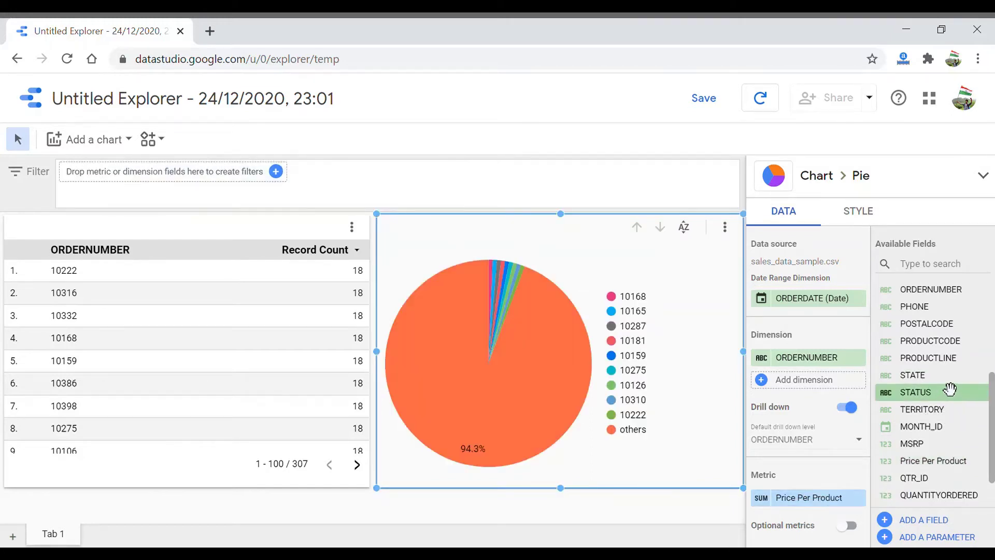
pyautogui.moveTo(949, 377); pyautogui.dragTo(808, 359)
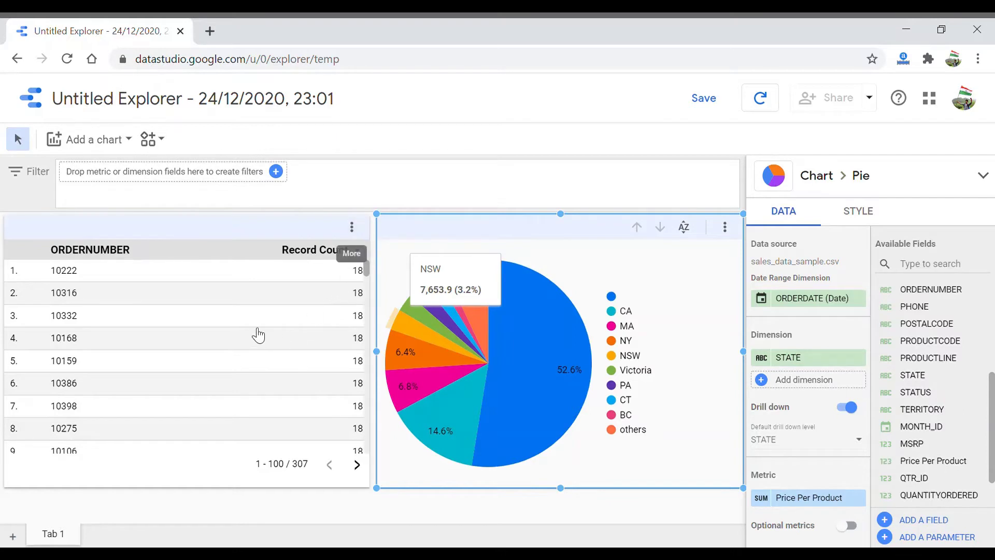
# - Replace the untitled explorer's title with Explorer1 and save the explorer
pyautogui.click(356, 509)
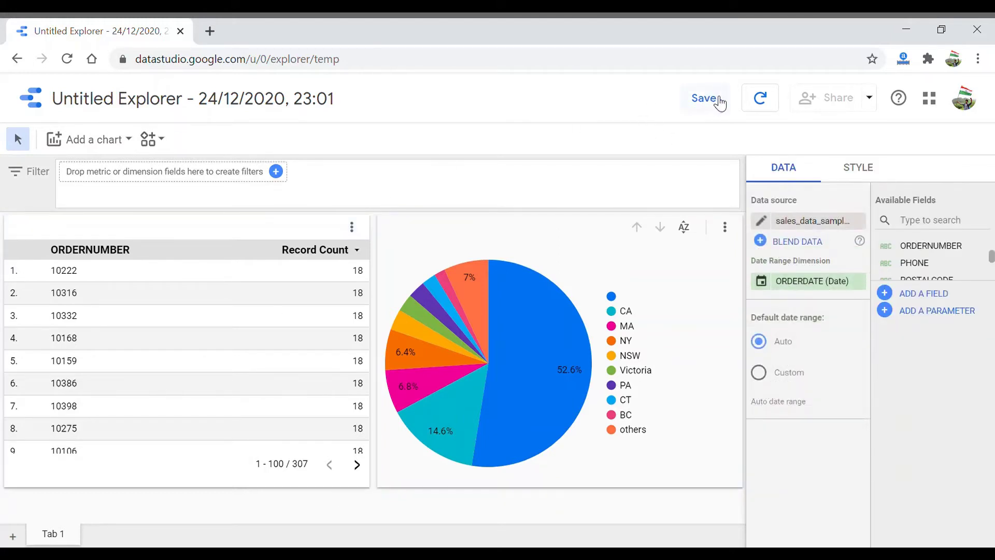
pyautogui.click(232, 98)
pyautogui.tripleClick(232, 98)
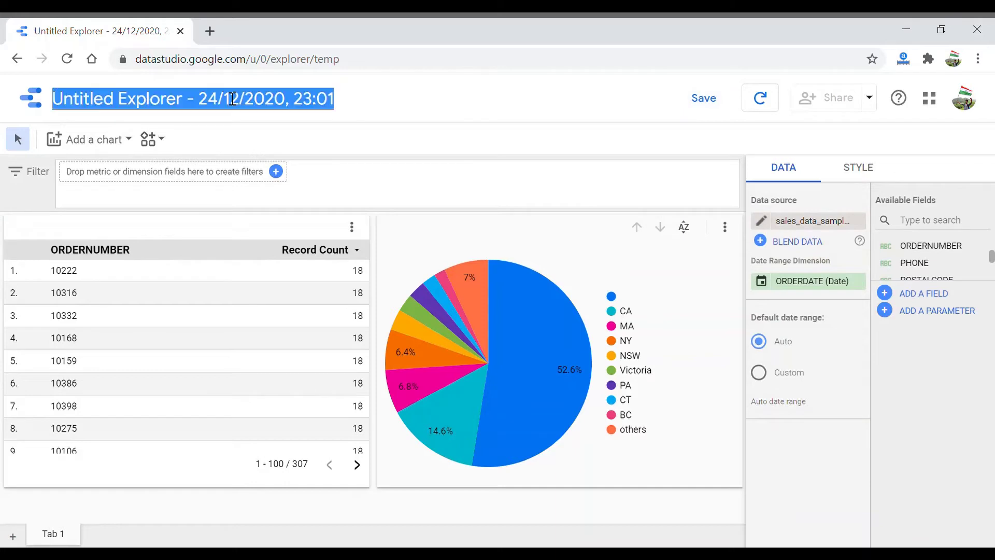
pyautogui.write('Explorer1')
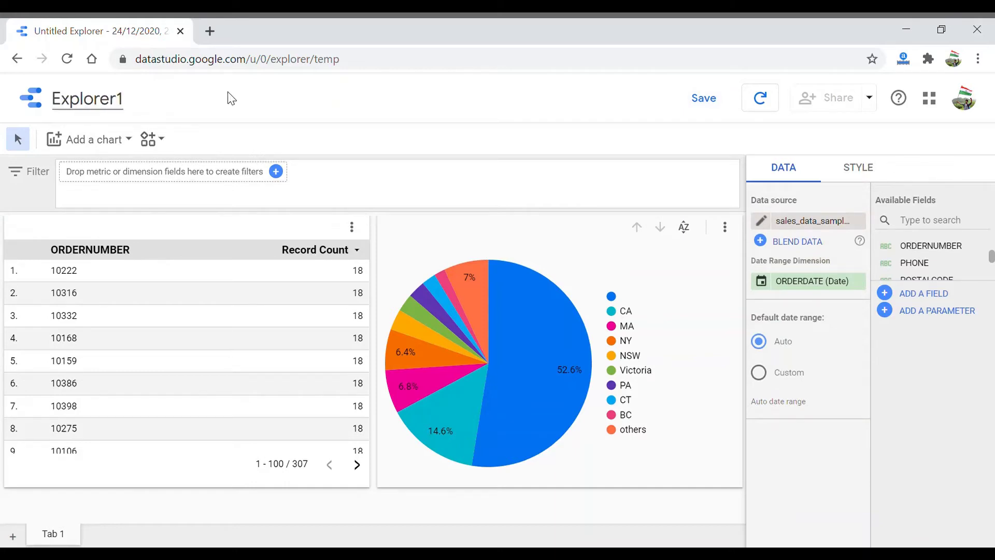
pyautogui.click(282, 107)
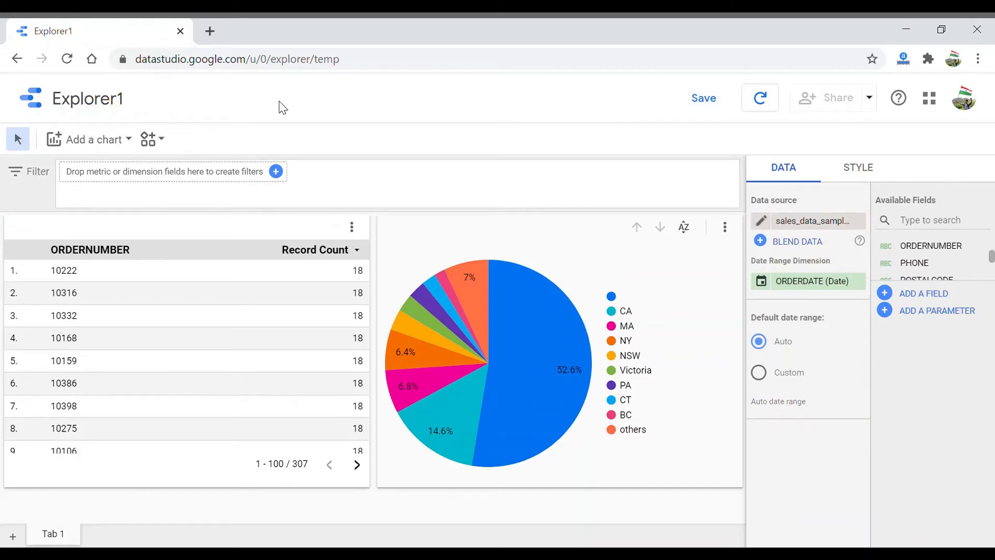
pyautogui.click(707, 108)
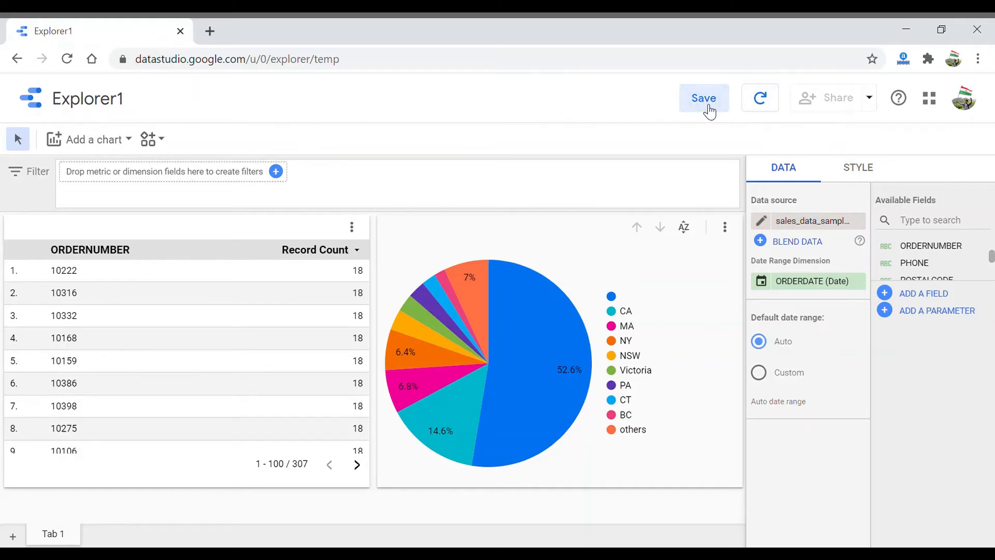
# - Choose Share > Create new report and share to copy both charts into a new report
pyautogui.click(875, 100)
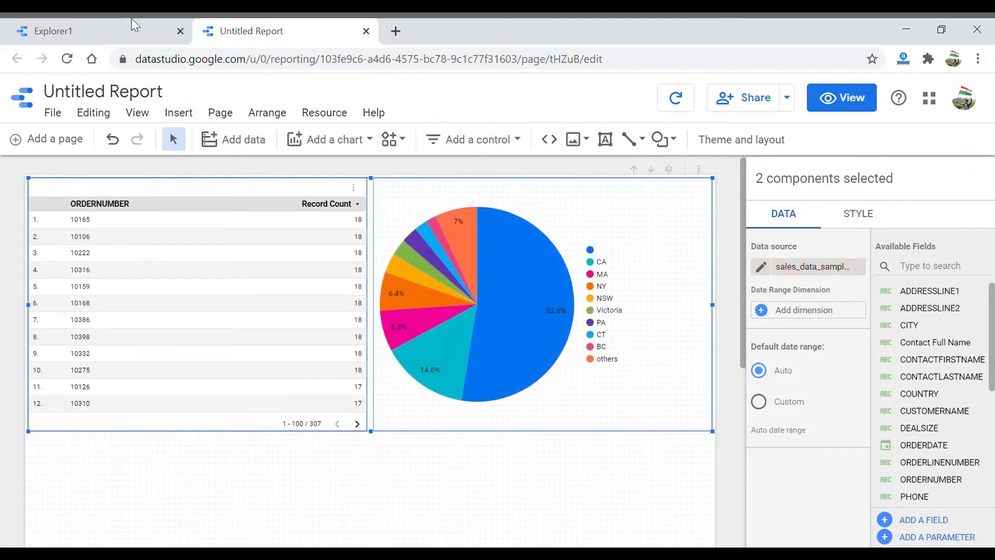
# - Back in Explorer1, copy both charts with Share > Copy to existing report and share
pyautogui.click(110, 20)
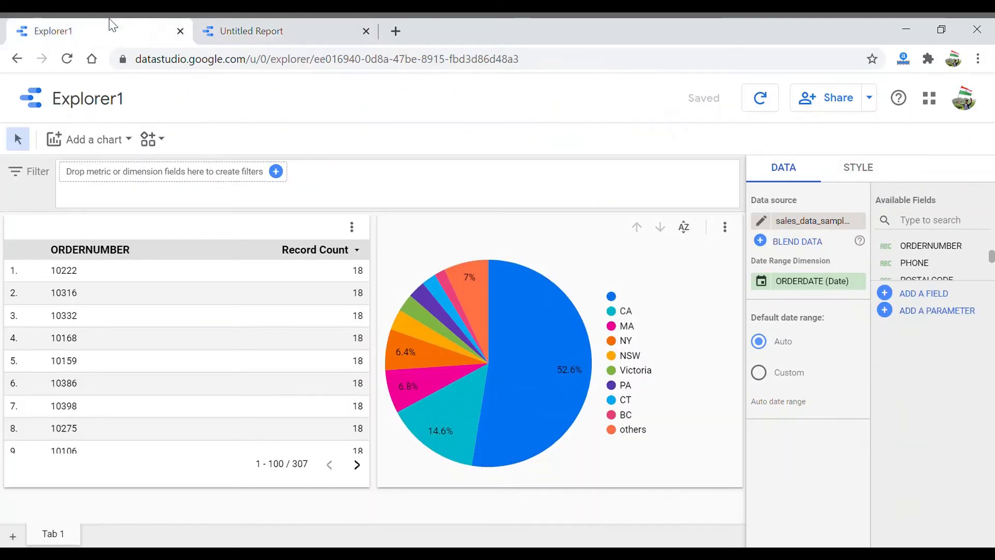
pyautogui.click(876, 98)
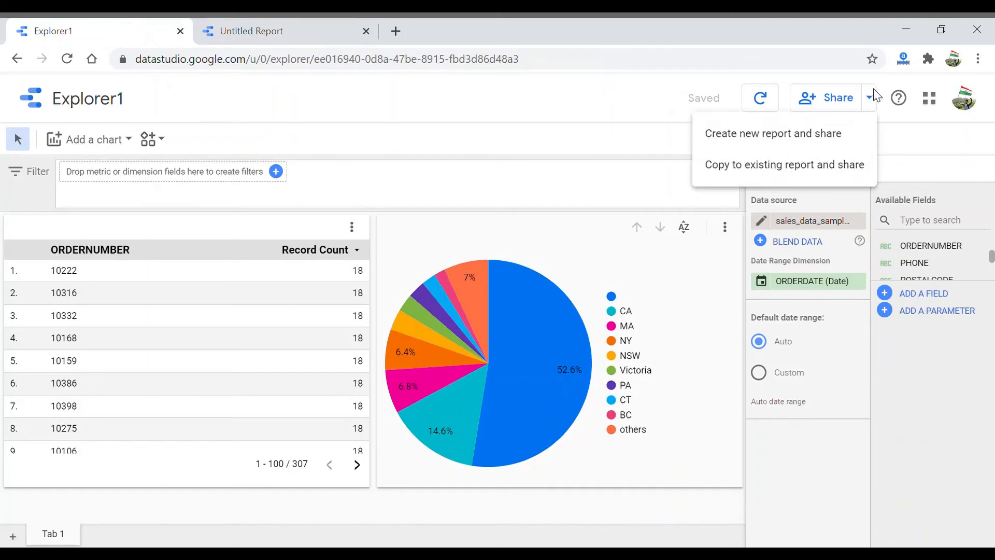
pyautogui.click(766, 166)
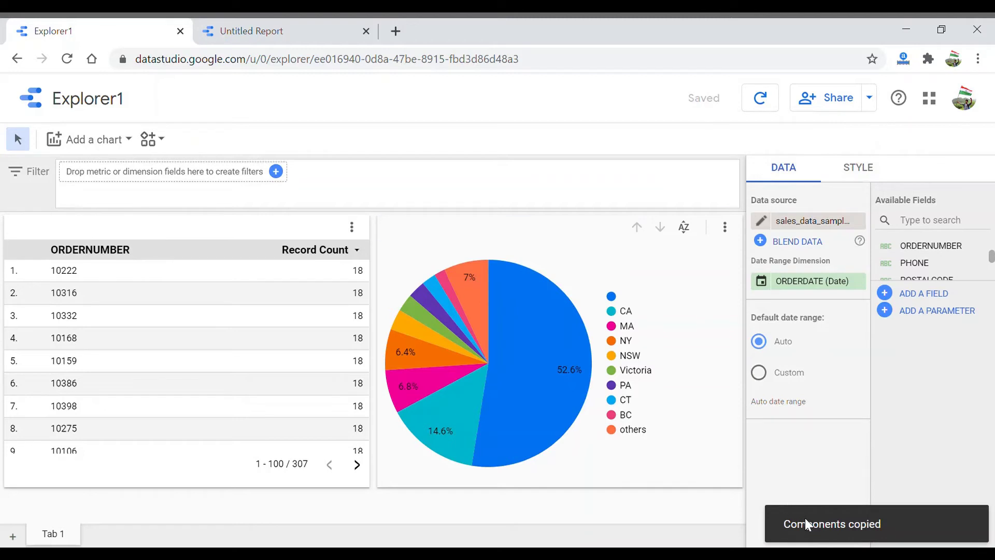
# - Return to the Data Studio home page and open My First GDS Report from Reports
pyautogui.click(35, 102)
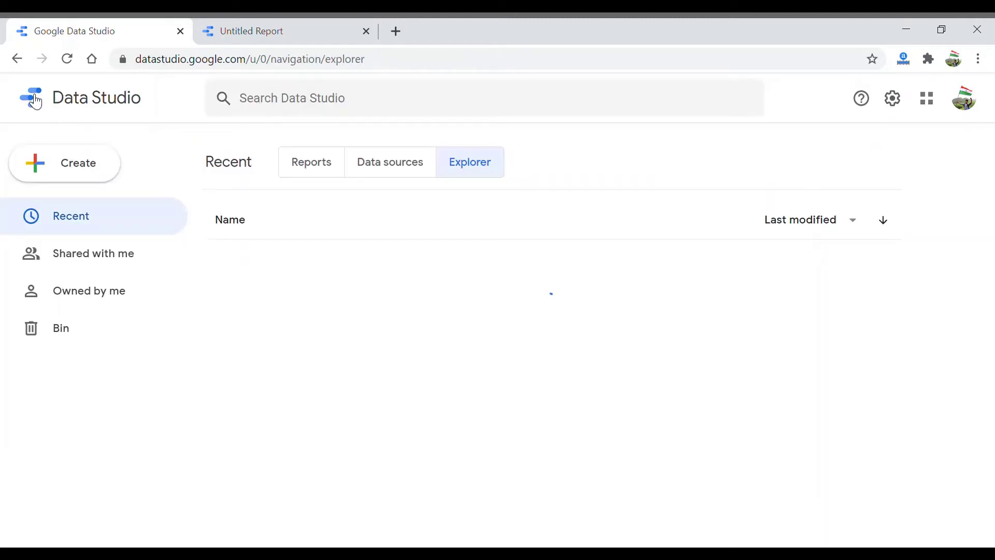
pyautogui.click(300, 169)
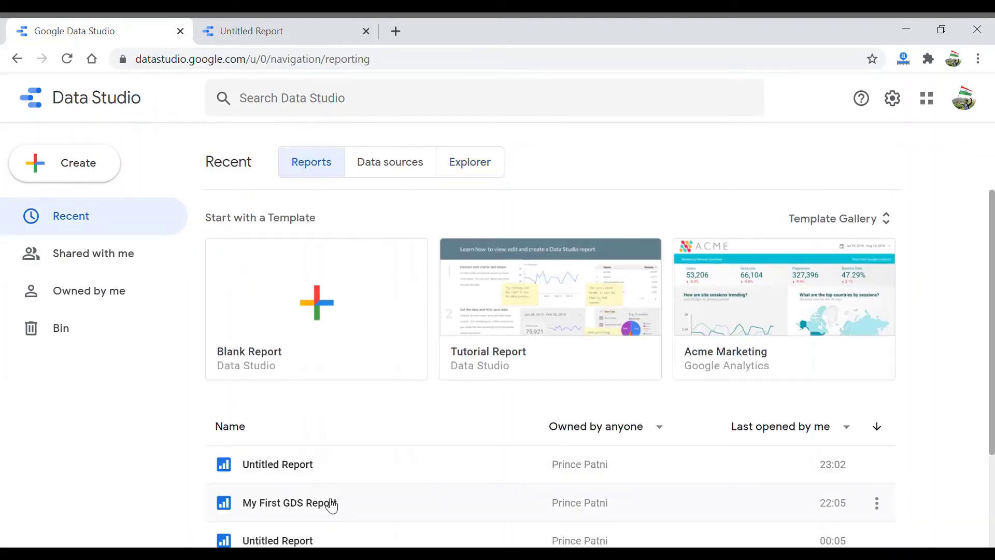
pyautogui.click(329, 502)
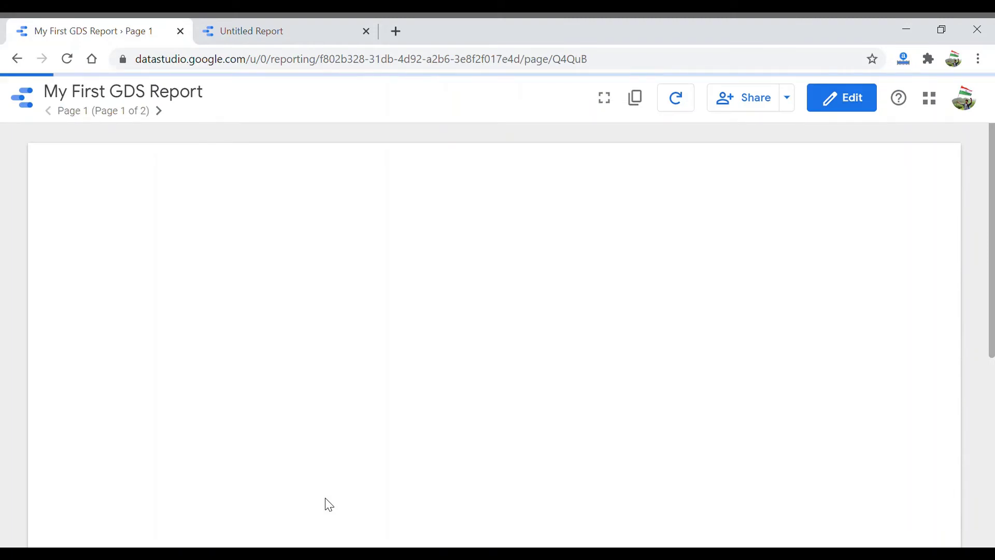
# - Enter edit mode and move the report's existing table down near the page bottom
pyautogui.click(844, 99)
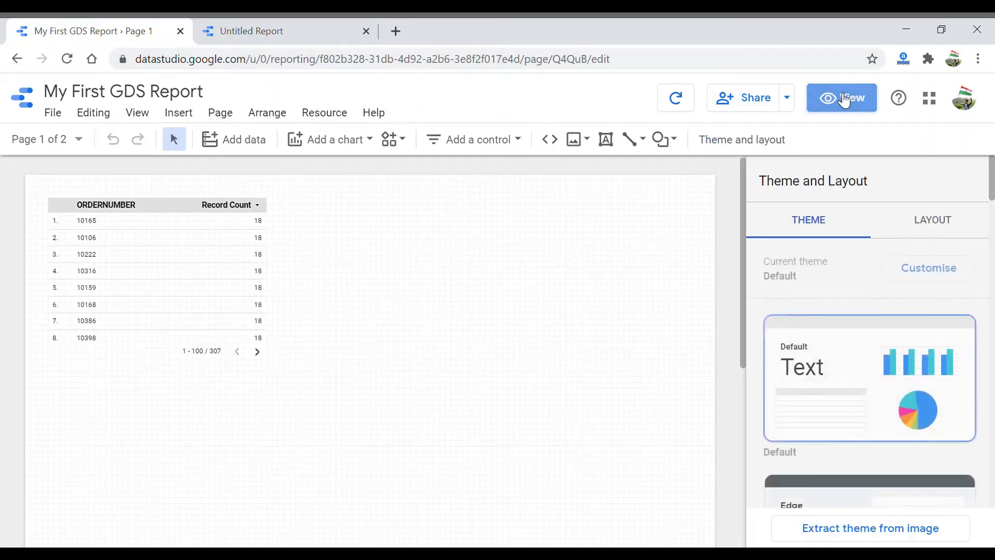
pyautogui.click(102, 116)
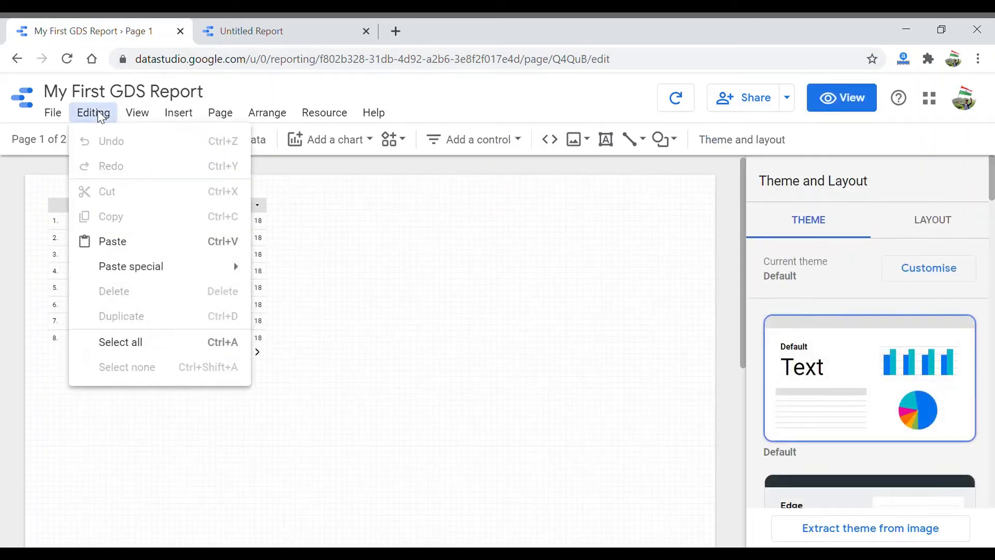
pyautogui.click(415, 238)
pyautogui.click(166, 216)
pyautogui.moveTo(166, 215); pyautogui.dragTo(580, 441)
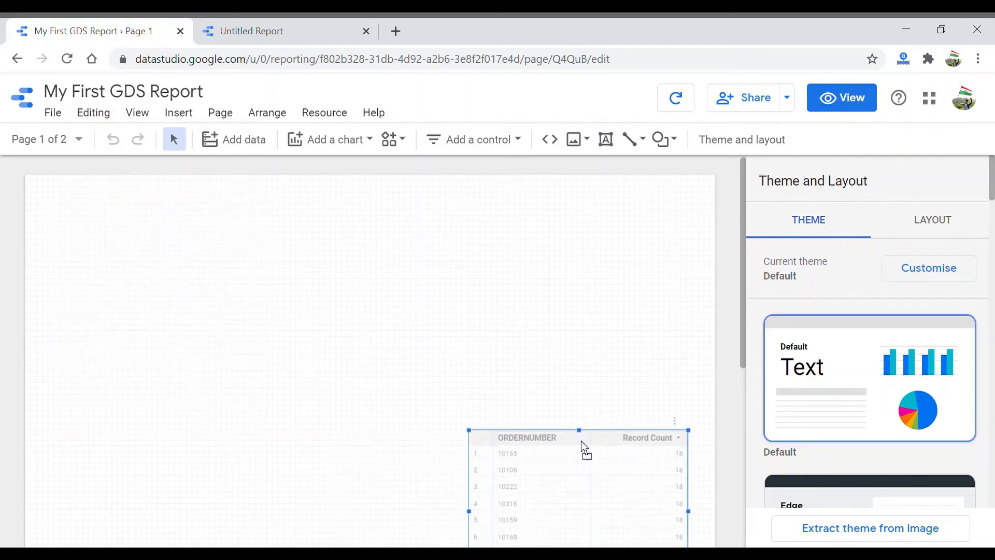
# - Paste the copied table and pie chart, reposition the lower table, and check both pasted charts
pyautogui.click(98, 113)
pyautogui.click(136, 242)
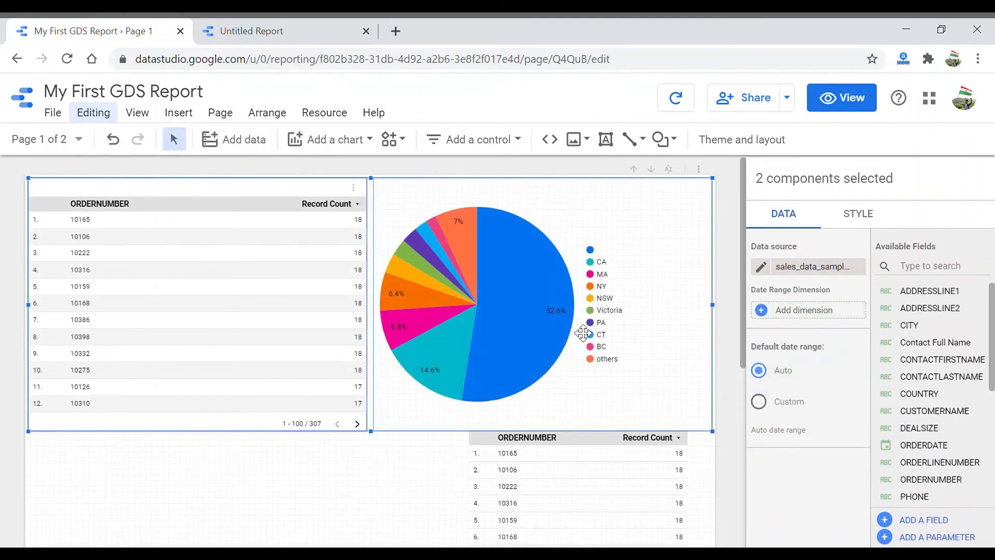
pyautogui.moveTo(513, 446); pyautogui.dragTo(436, 472)
pyautogui.click(422, 400)
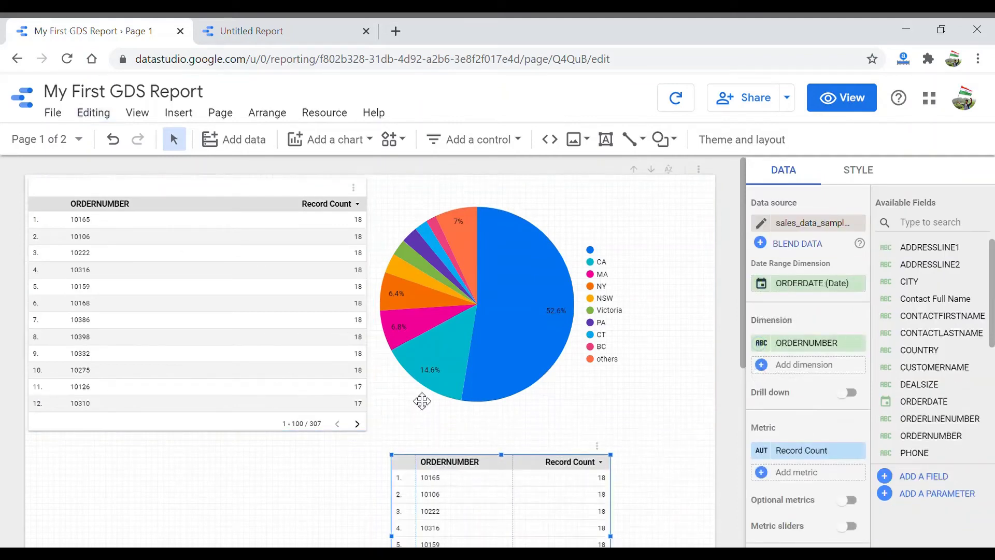
pyautogui.click(333, 396)
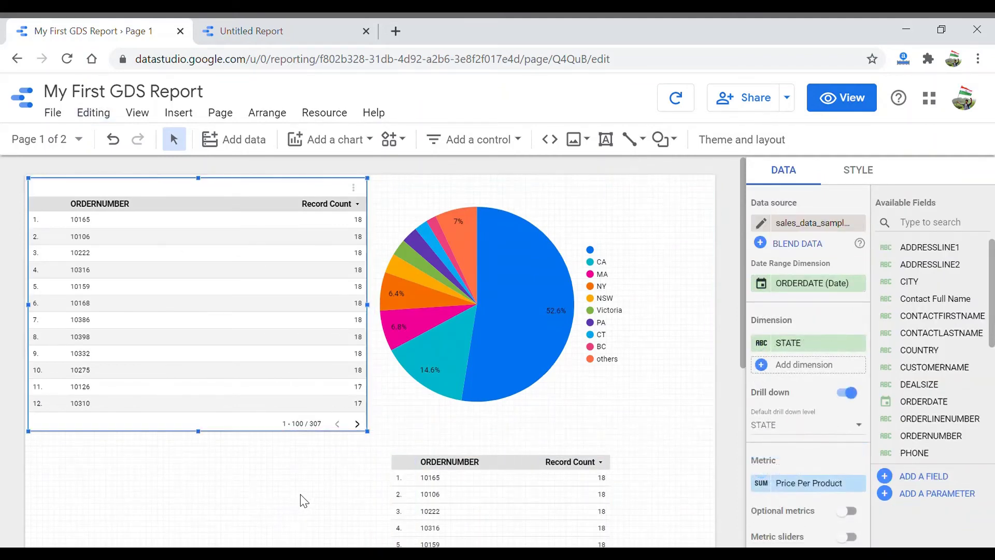
pyautogui.press('Escape')
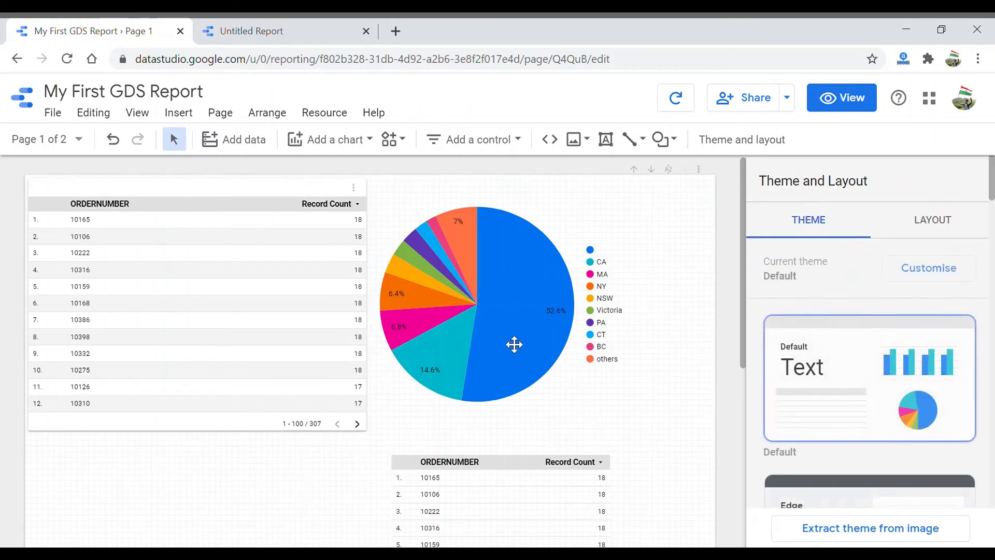